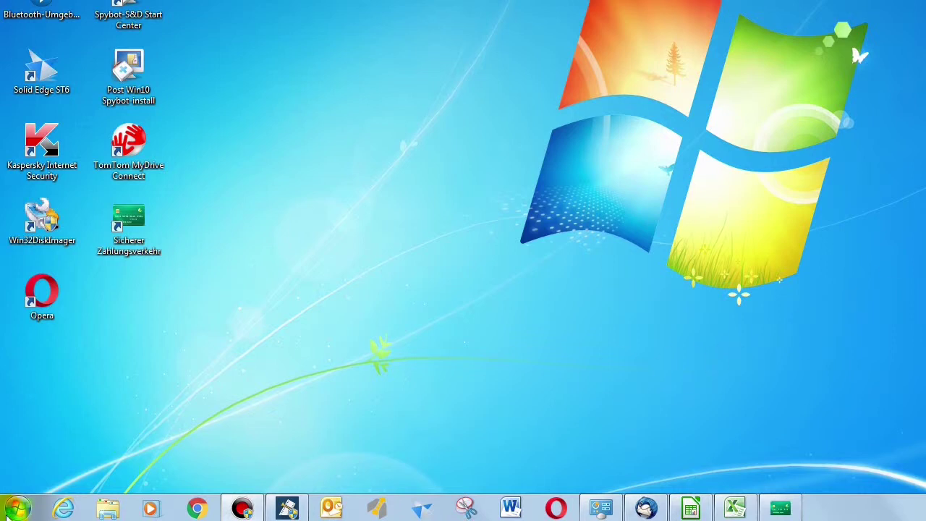
Open Windows Update from the full program list, install the selected important update, and close the update window
left_click(16, 510)
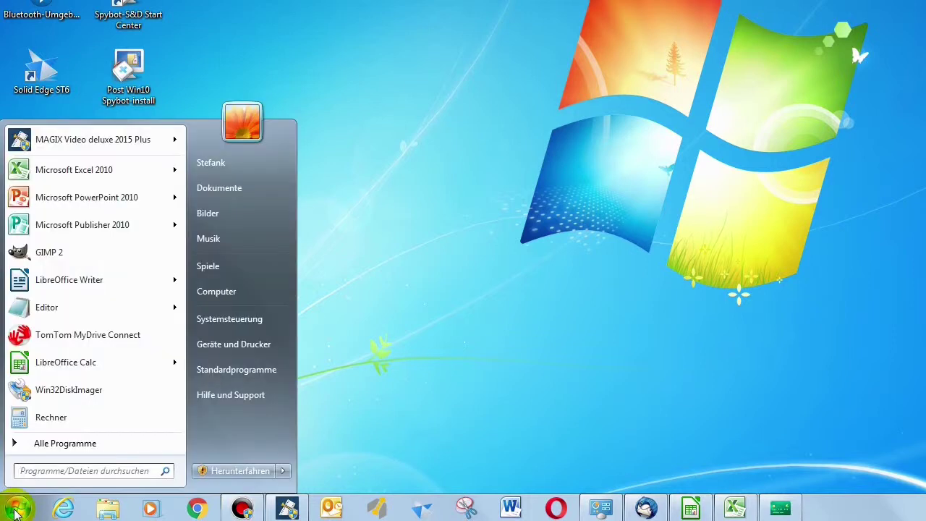
left_click(37, 445)
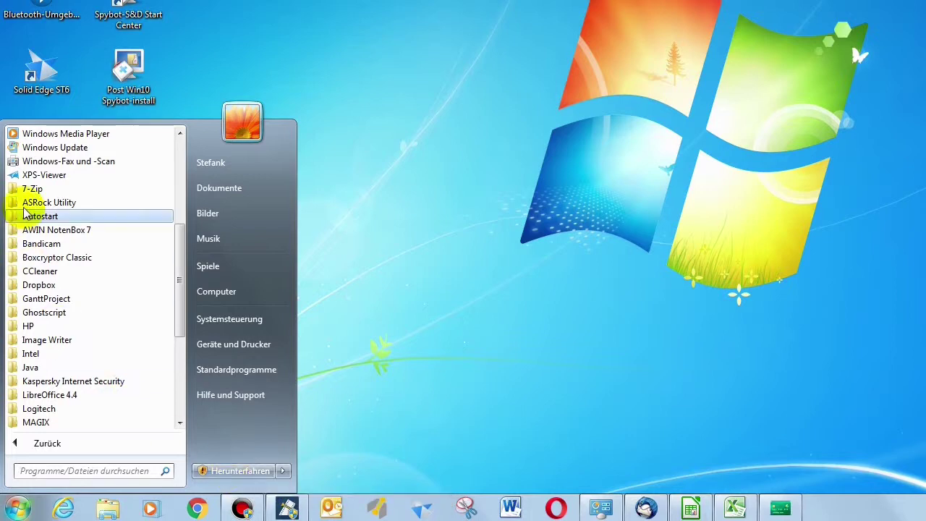
scroll(47, 372, "up", 4)
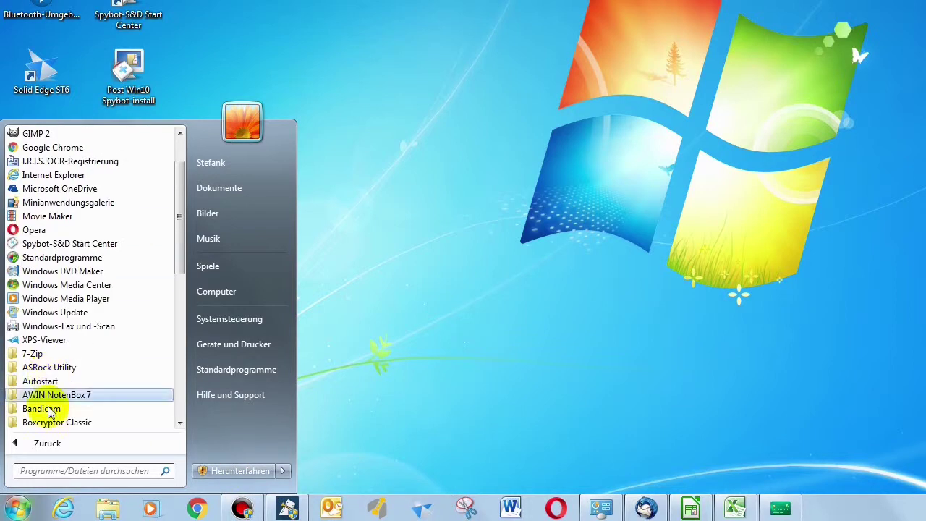
left_click(67, 313)
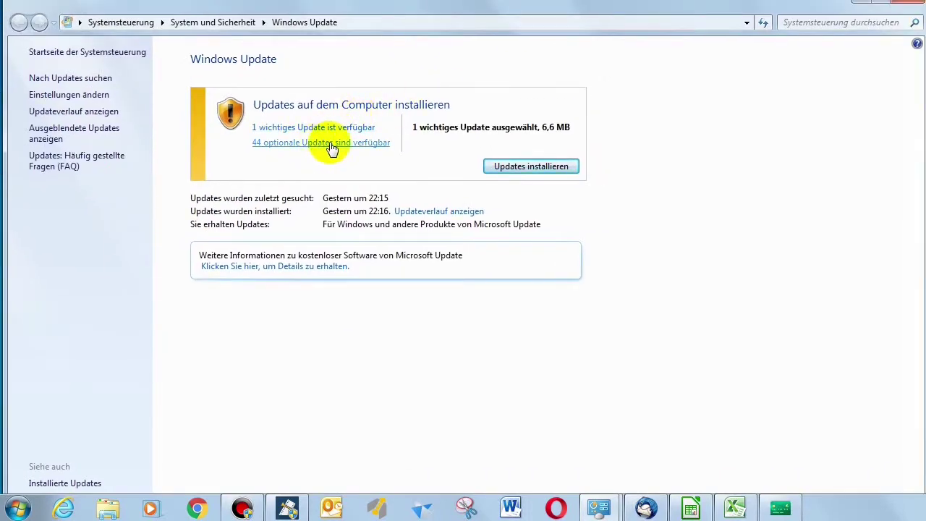
left_click(541, 166)
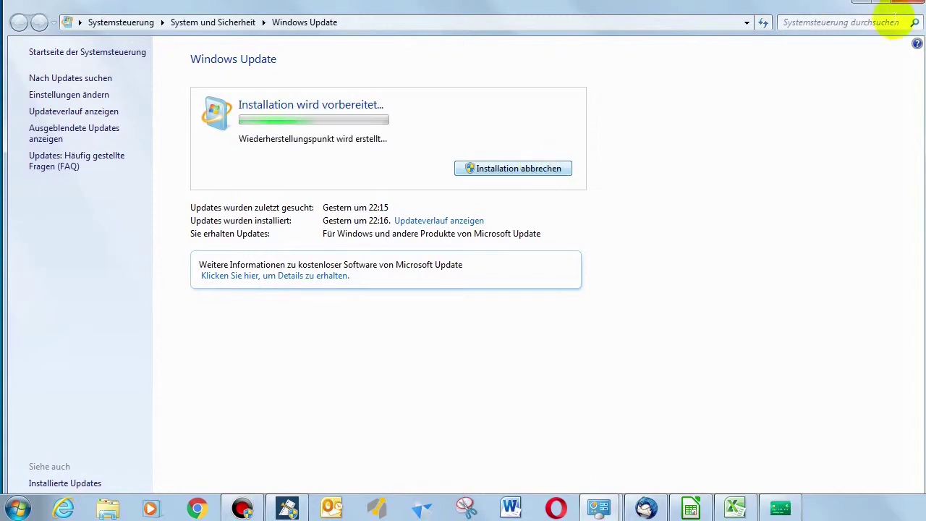
left_click_drag(837, 16, 828, 35)
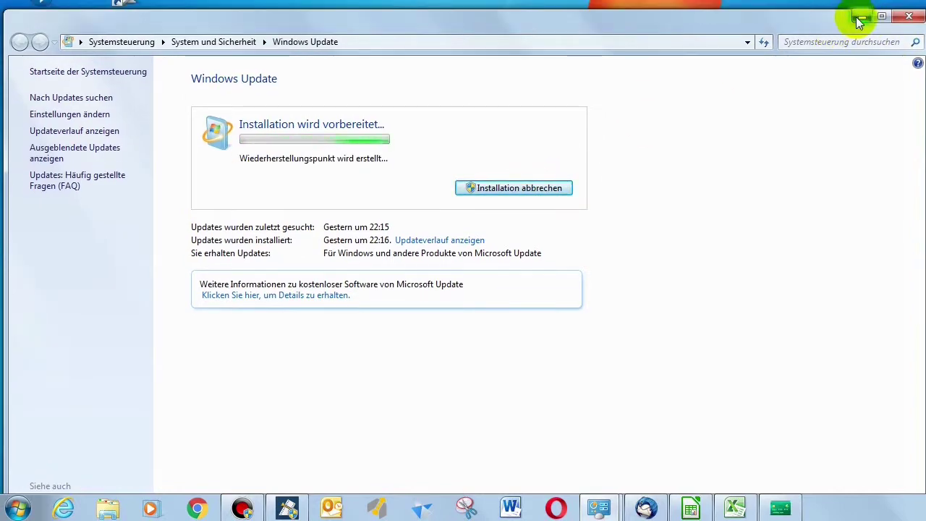
left_click(907, 16)
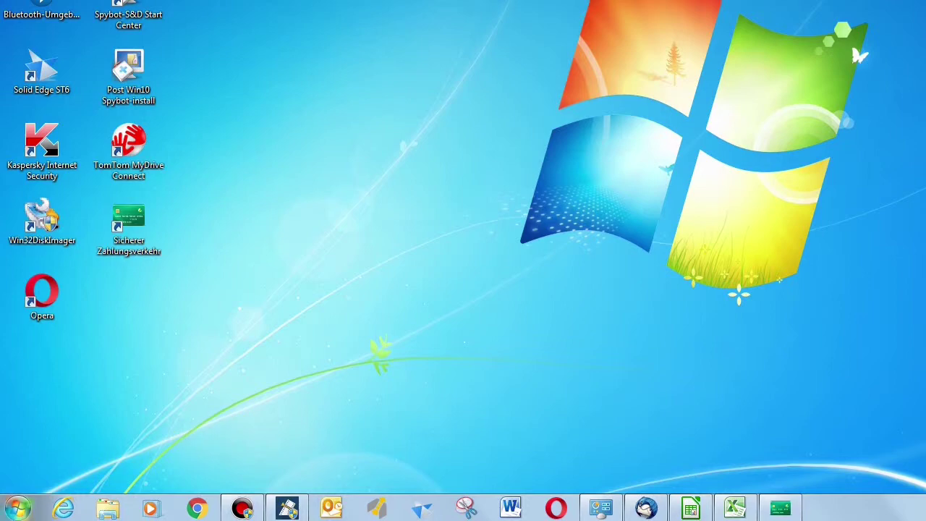
Find Windows Update by searching for "update", view the installation progress, and minimize its window
left_click(16, 508)
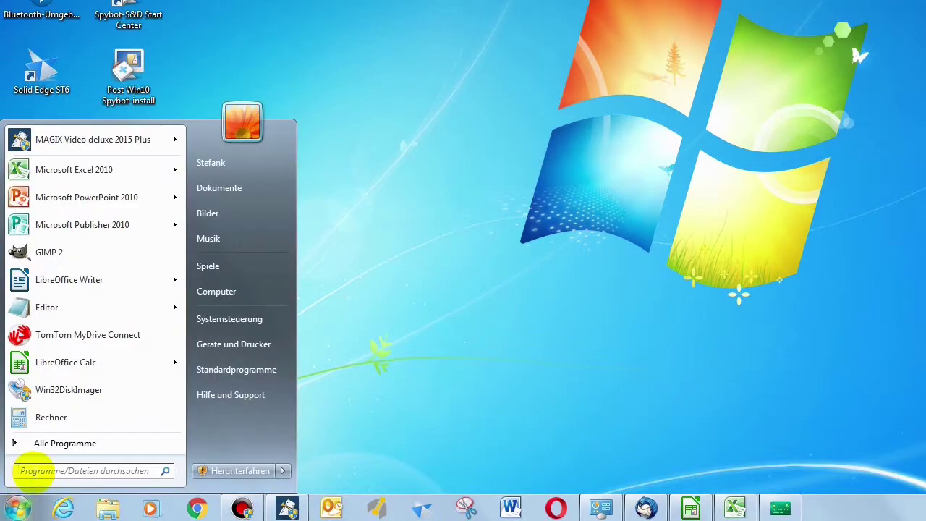
type("updat")
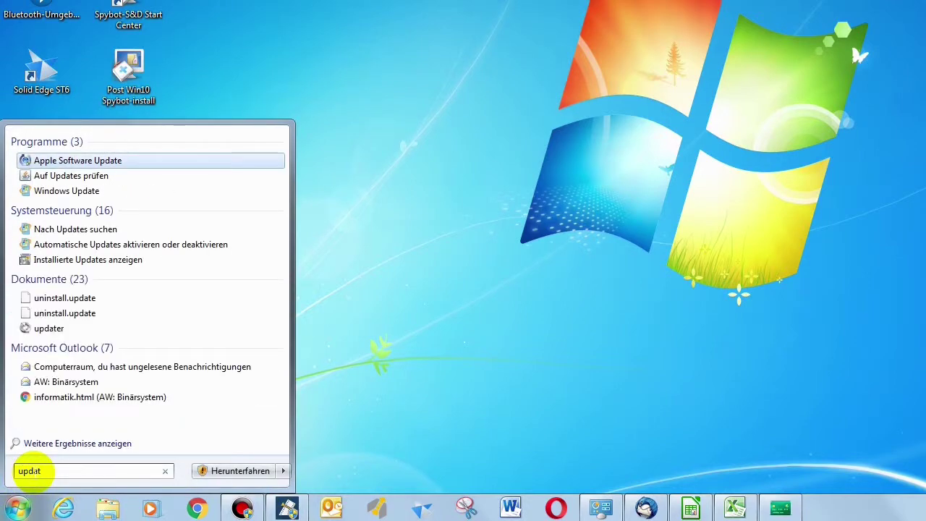
type("e")
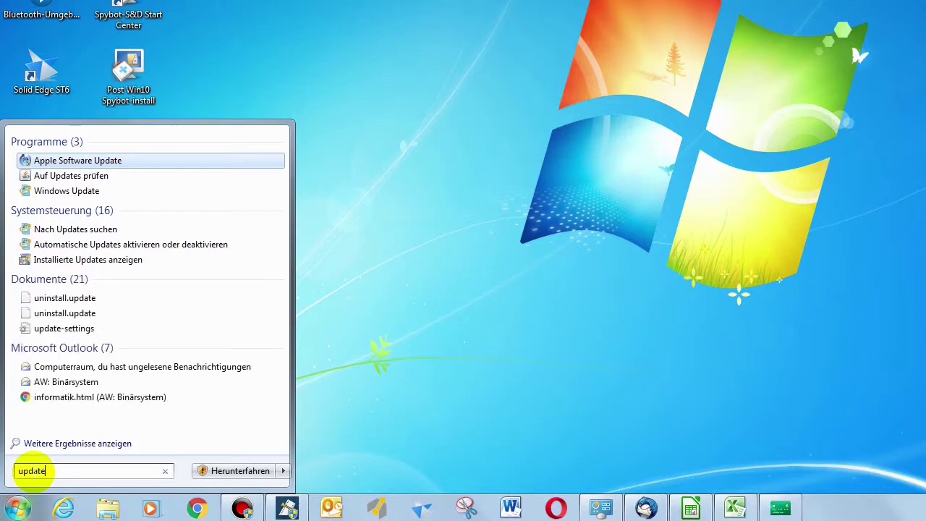
left_click(48, 192)
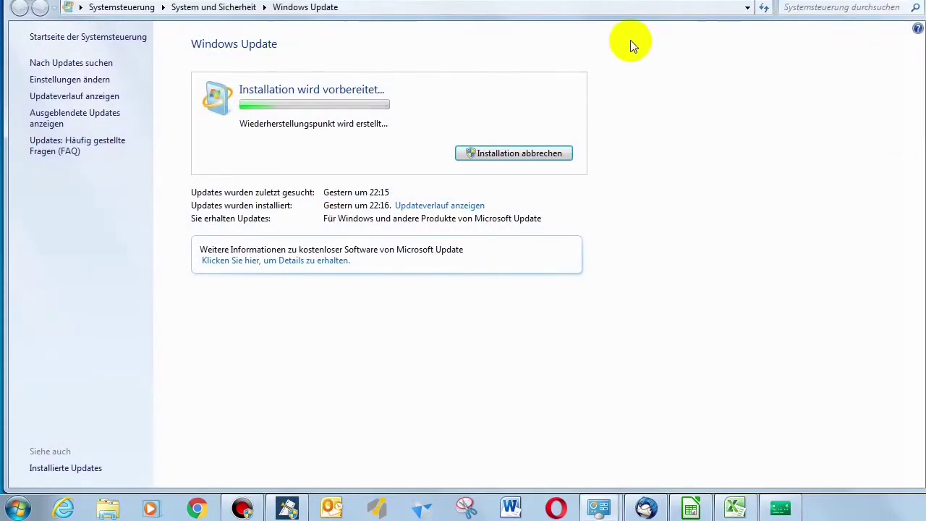
left_click_drag(751, 19, 756, 69)
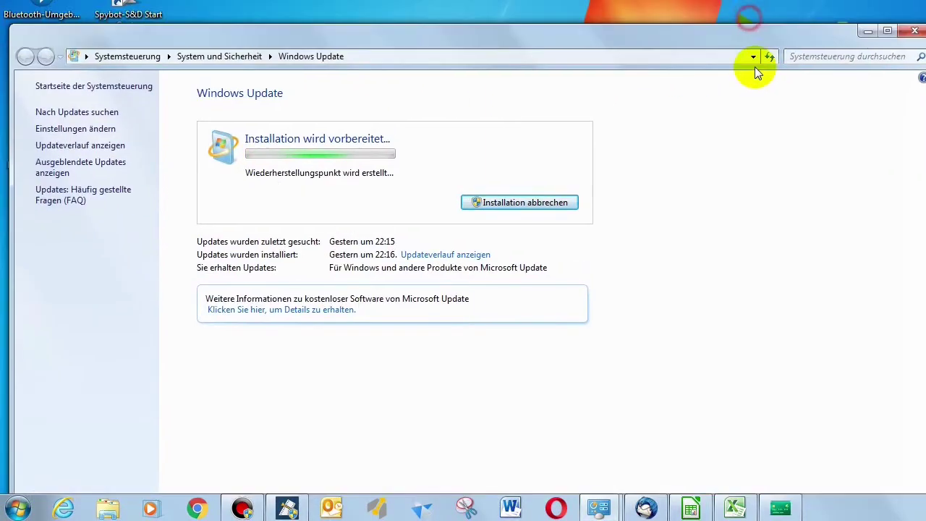
left_click(867, 31)
Search the installed programs for "updat" and open the Java update settings, placing the window fully in view
left_click(16, 507)
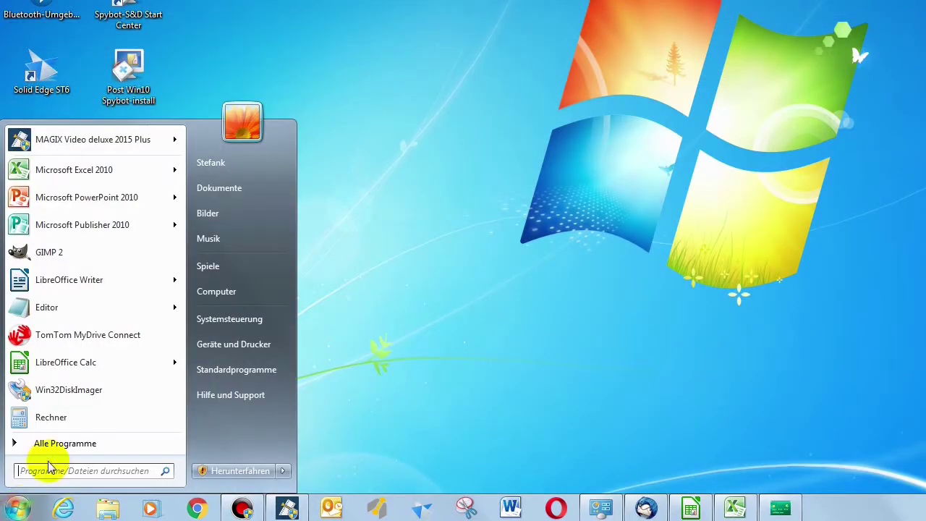
type("updat")
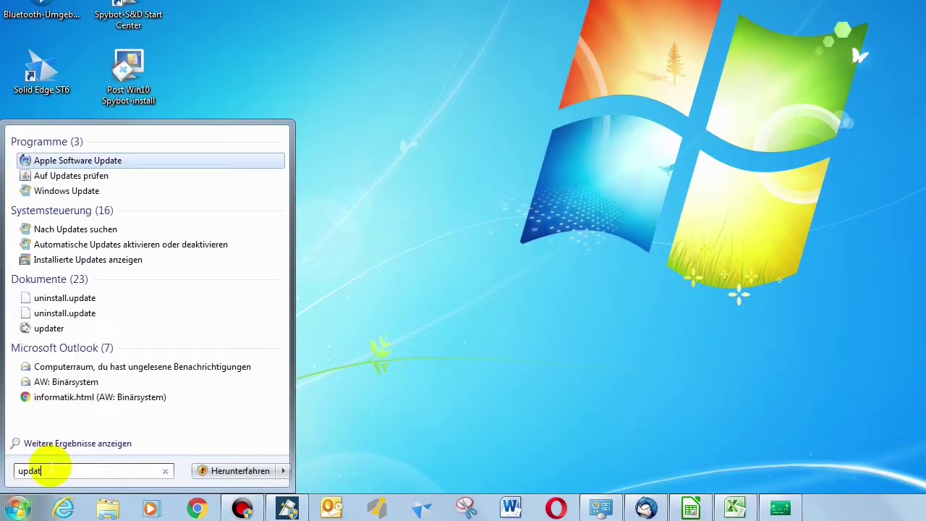
left_click(68, 191)
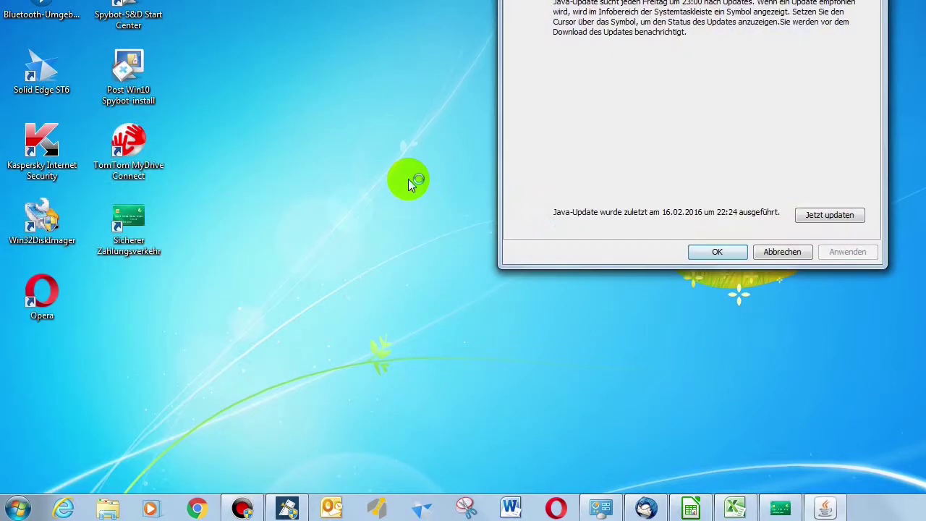
left_click_drag(644, 0, 420, 61)
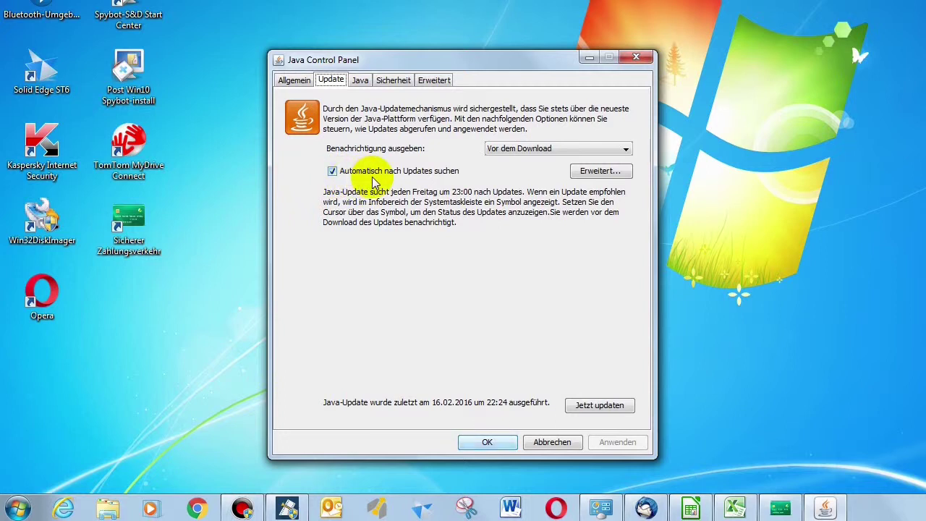
Run the Java update check immediately and close the Java Control Panel
left_click(599, 405)
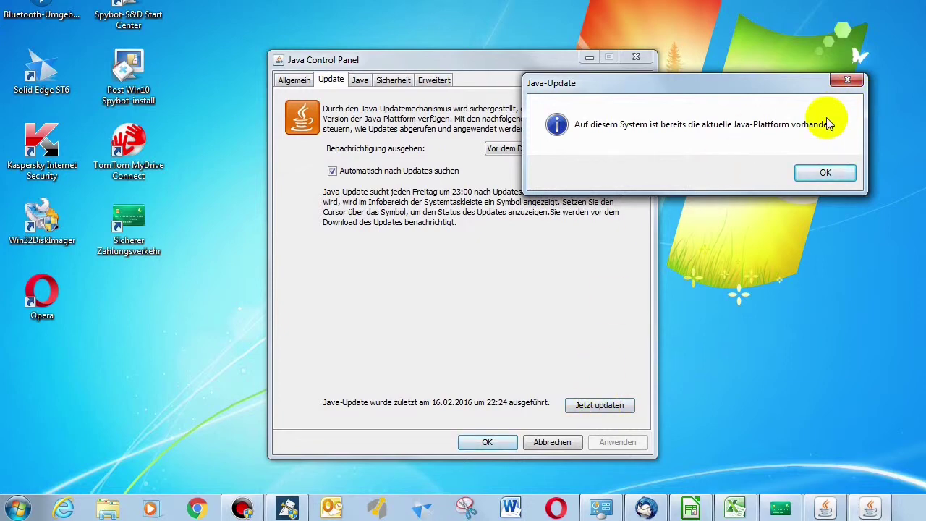
left_click(840, 173)
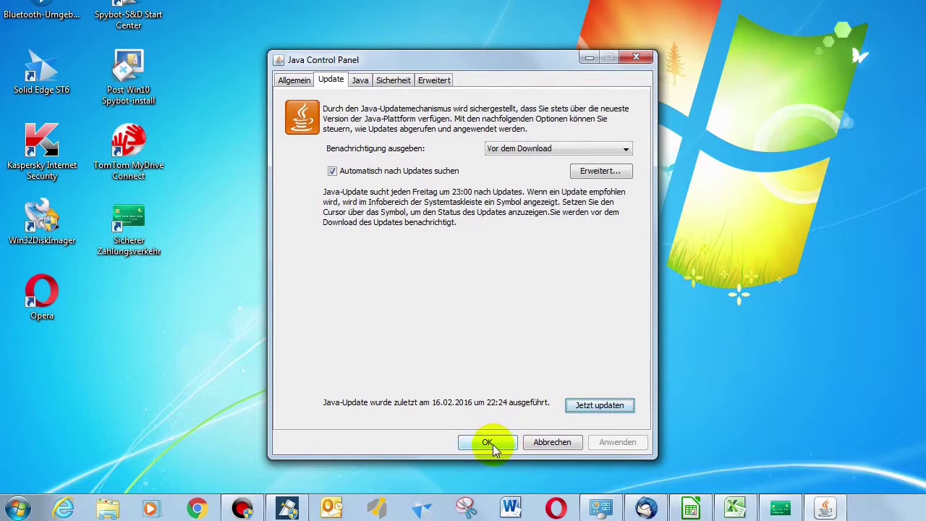
left_click(465, 442)
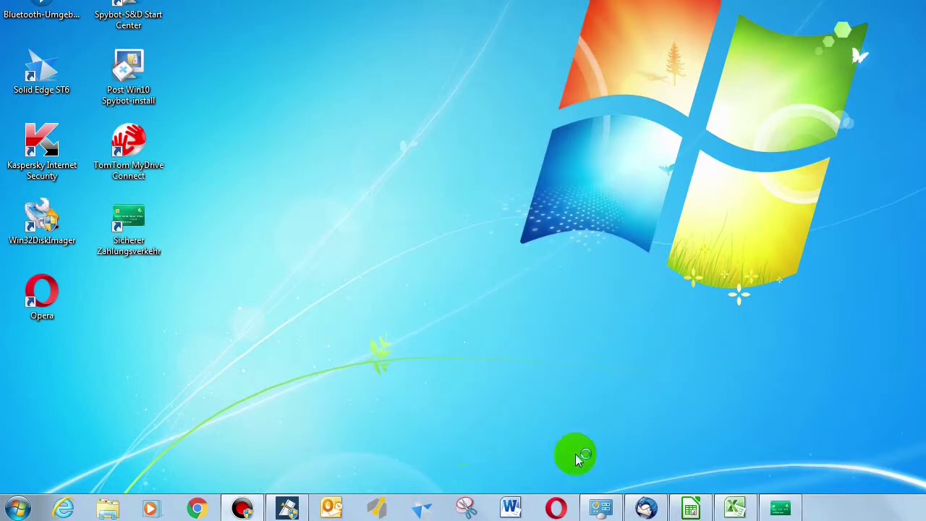
Switch to Kaspersky Internet Security, update its databases and program modules, and close its window
left_click(780, 509)
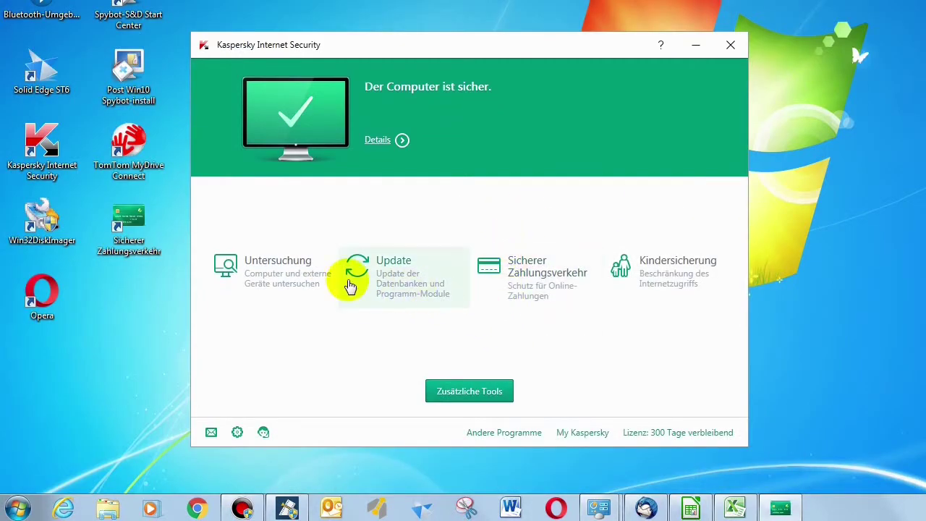
left_click(397, 283)
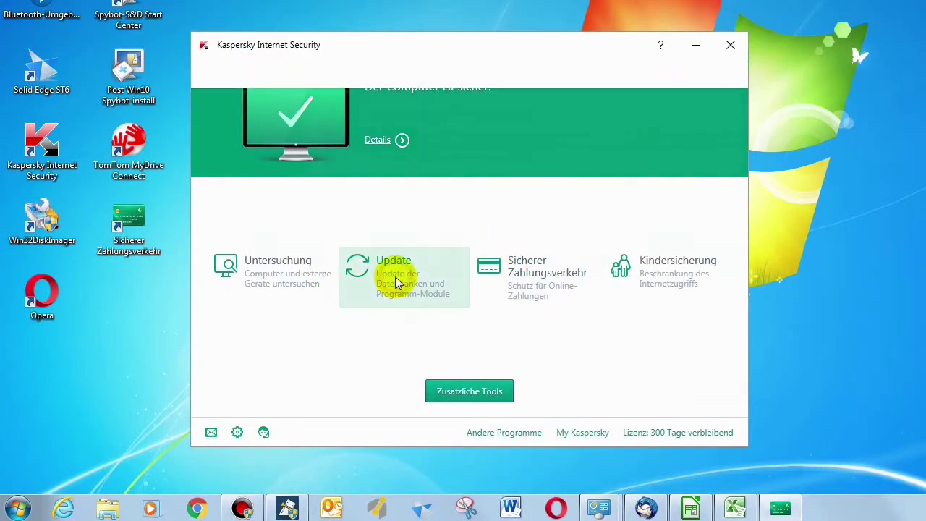
left_click(306, 193)
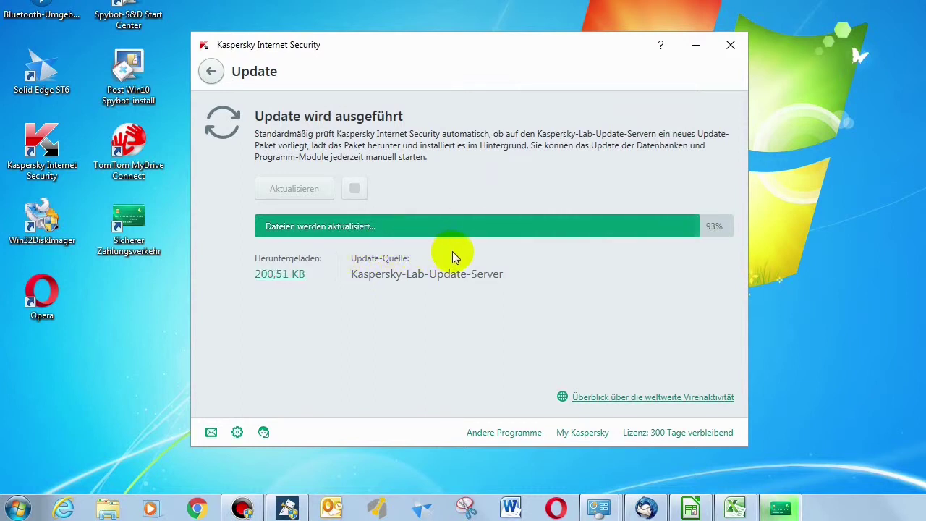
left_click(213, 73)
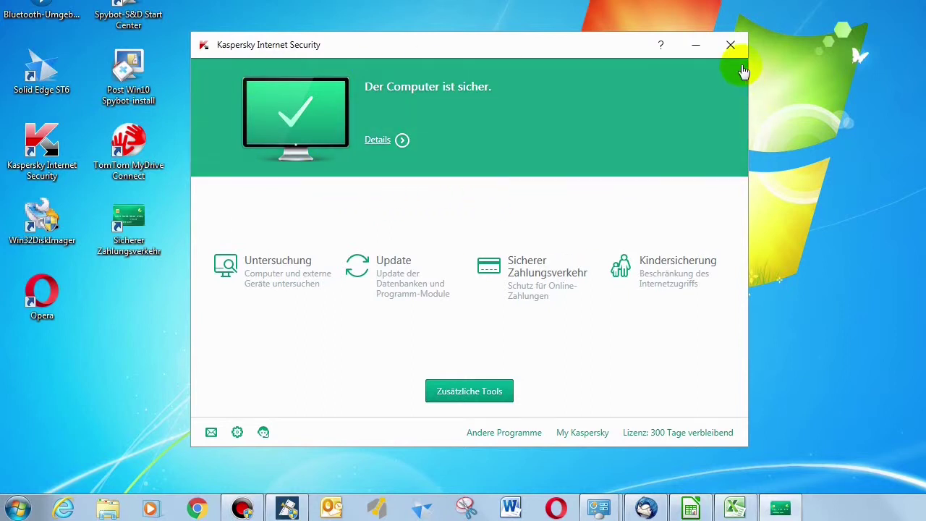
left_click(730, 45)
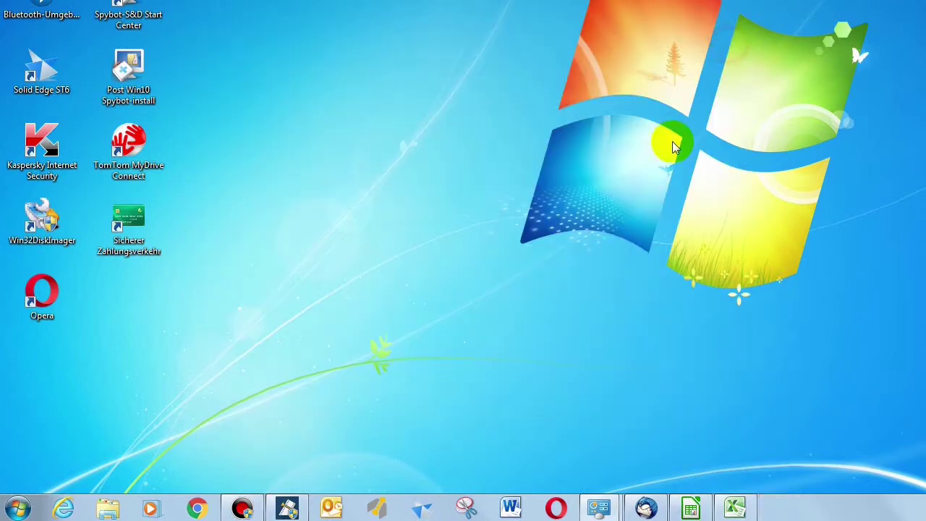
Switch to Excel, check for Microsoft Office updates from its help page, and close the resulting web page and Excel
left_click(734, 510)
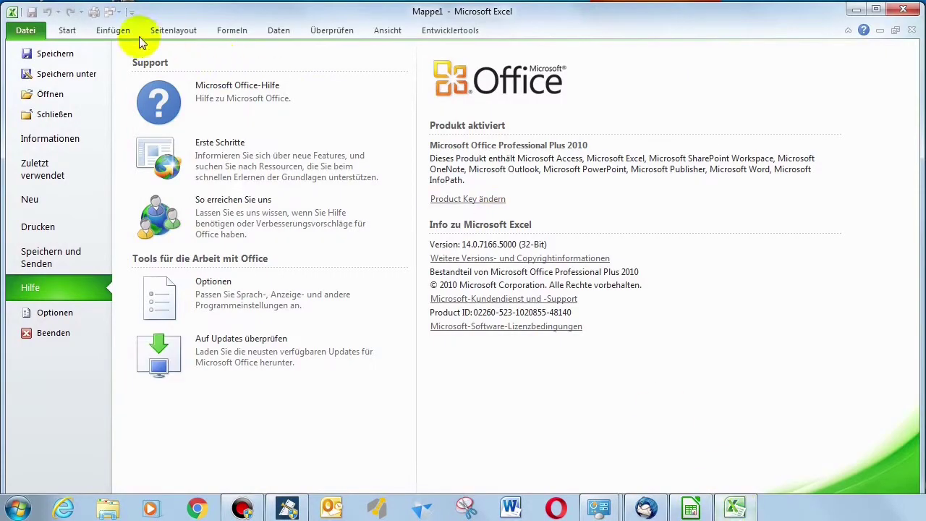
left_click(59, 33)
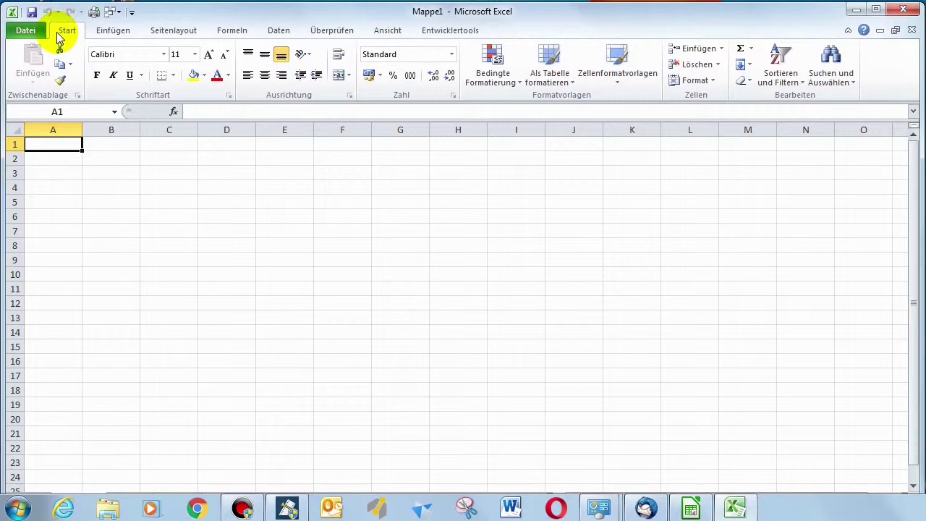
left_click(29, 31)
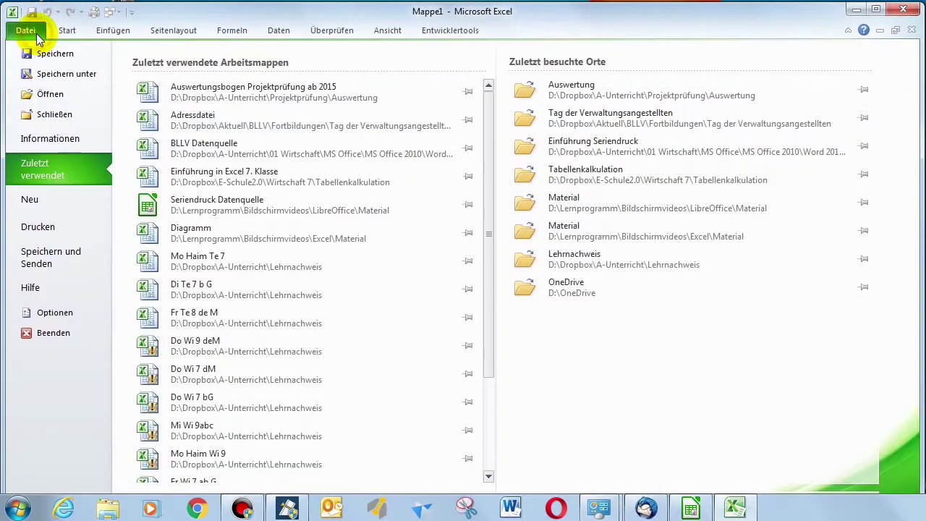
left_click(41, 289)
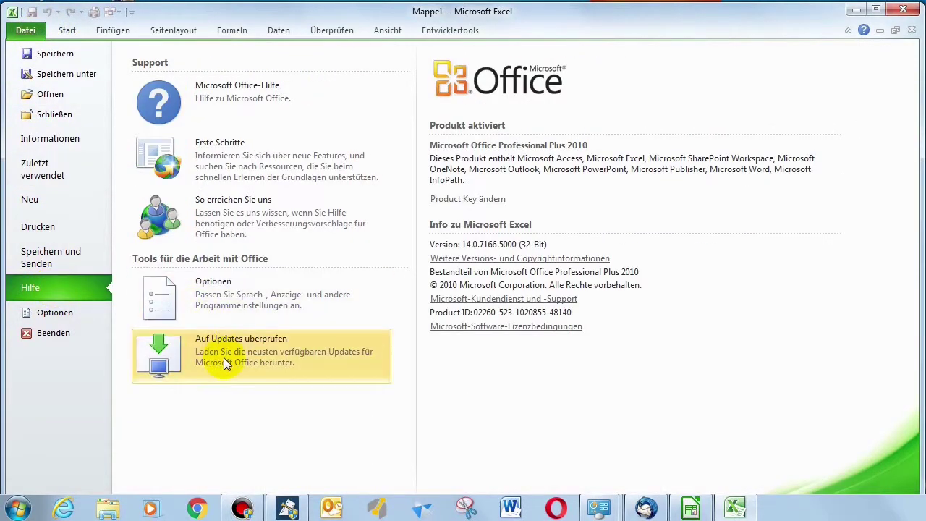
left_click(276, 357)
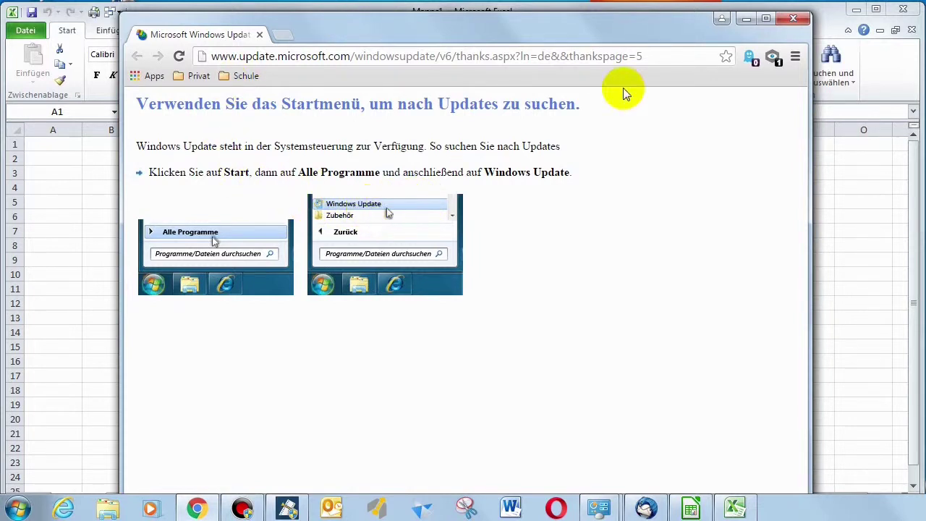
left_click(794, 19)
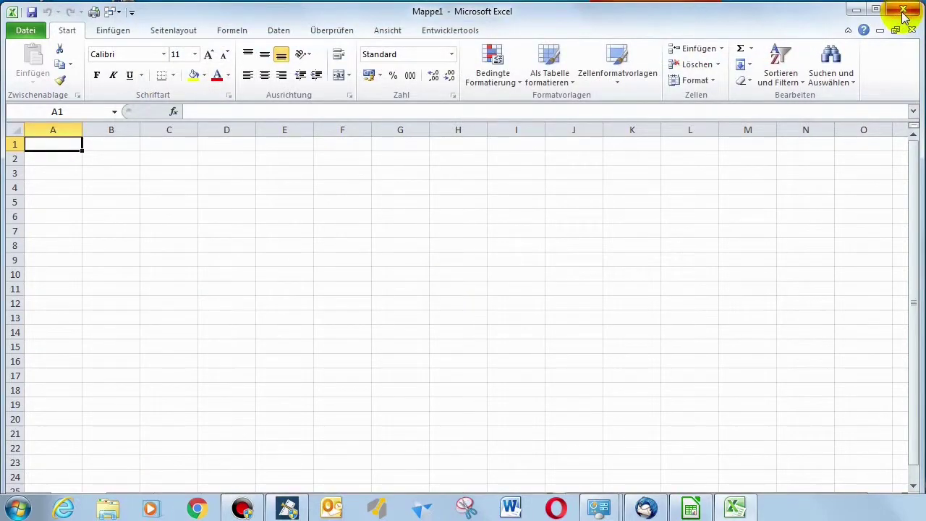
left_click(892, 11)
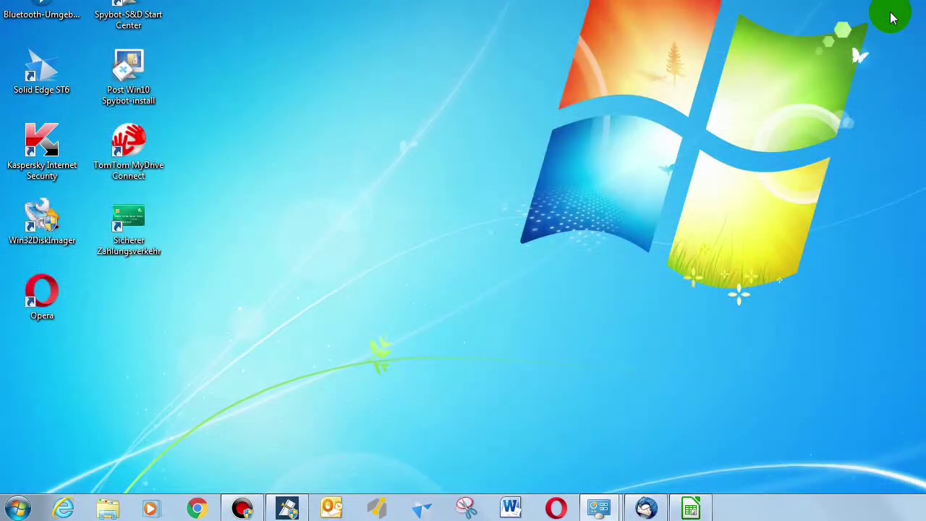
Switch to LibreOffice Calc and check for LibreOffice updates, moving the update search dialog fully into view
left_click(691, 508)
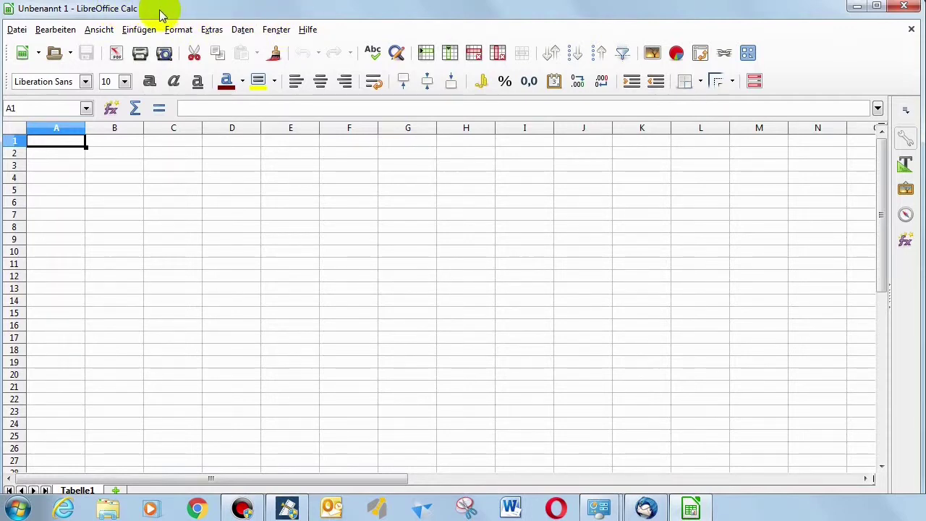
left_click(308, 28)
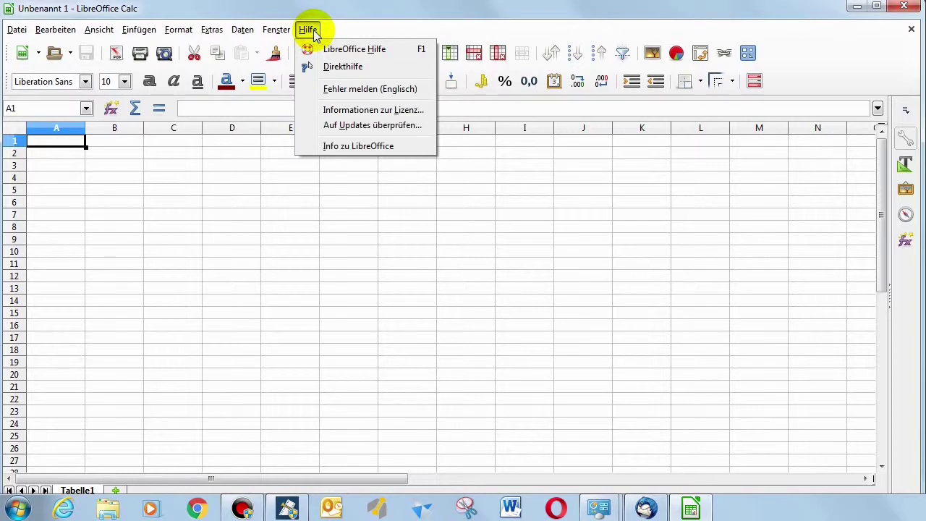
left_click(330, 126)
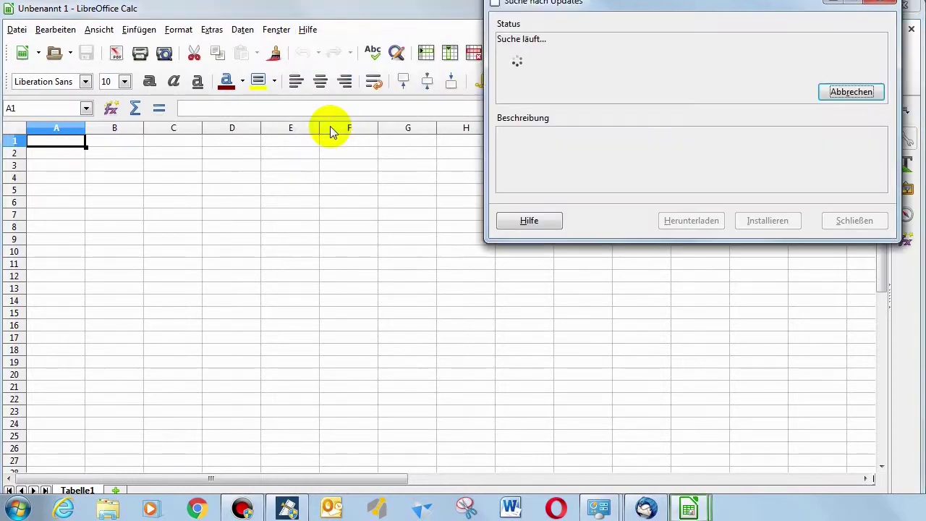
left_click_drag(572, 42, 409, 89)
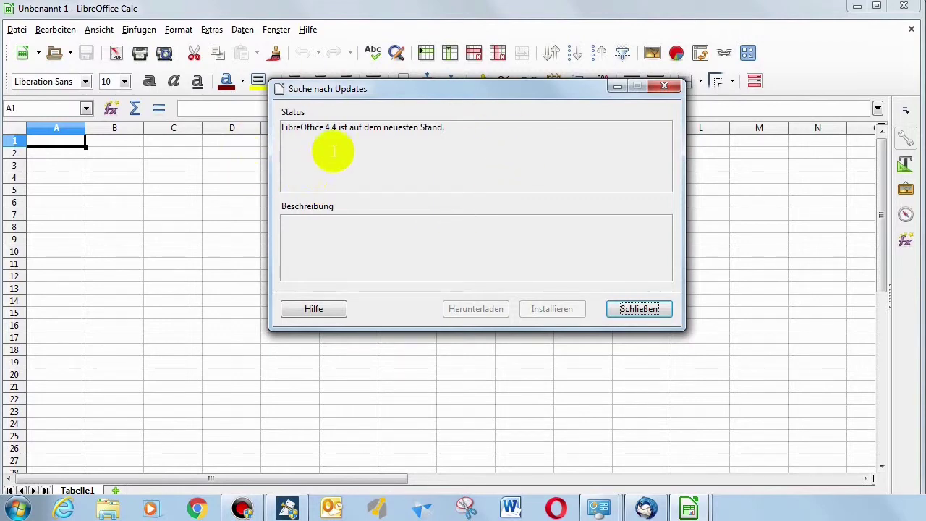
Close the update search dialog and LibreOffice Calc, and switch to Thunderbird
left_click(635, 308)
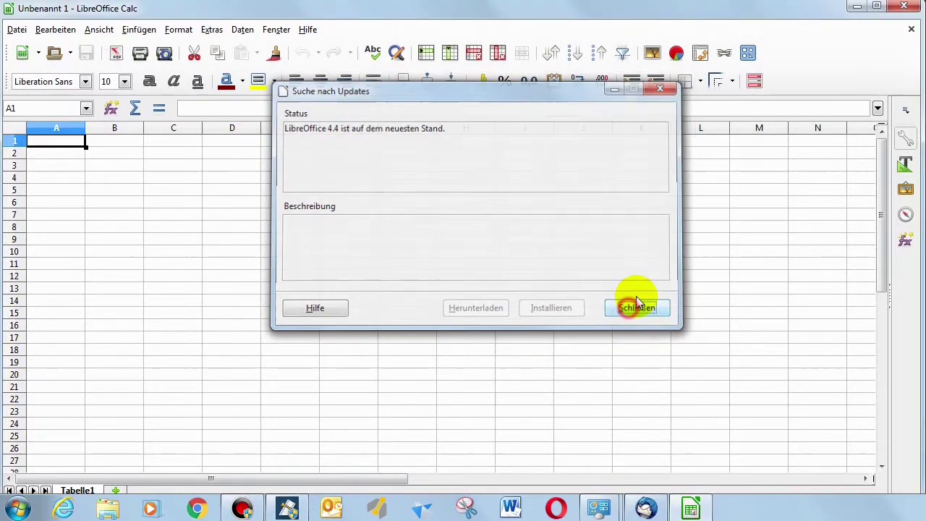
left_click(903, 7)
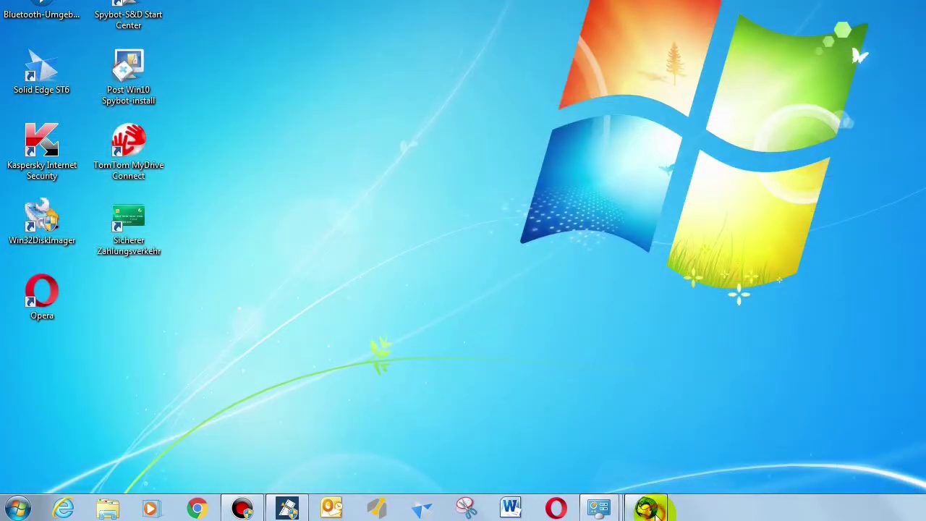
left_click(646, 508)
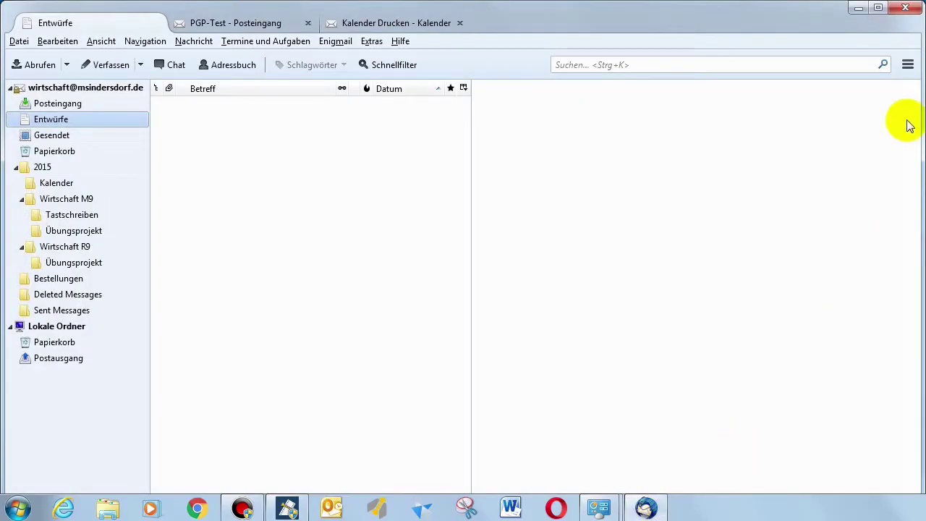
left_click(908, 65)
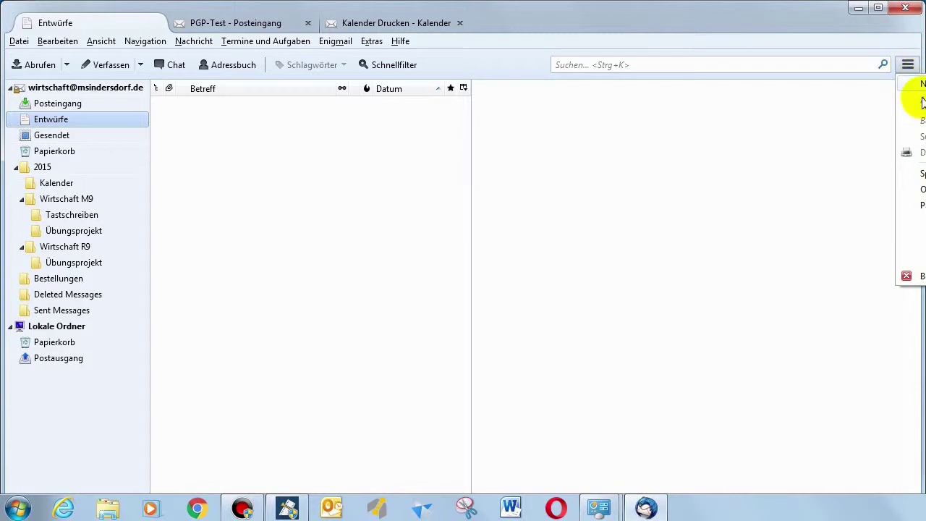
mouse_move(924, 261)
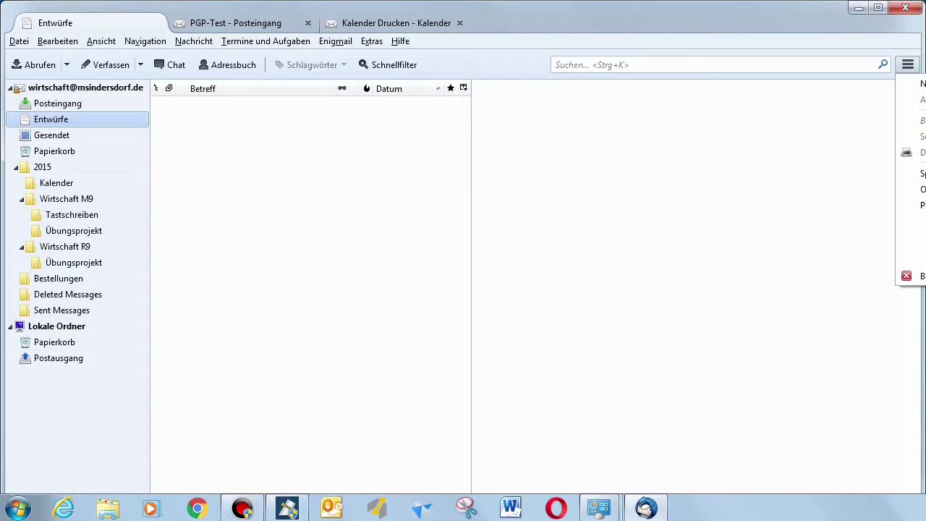
left_click(806, 248)
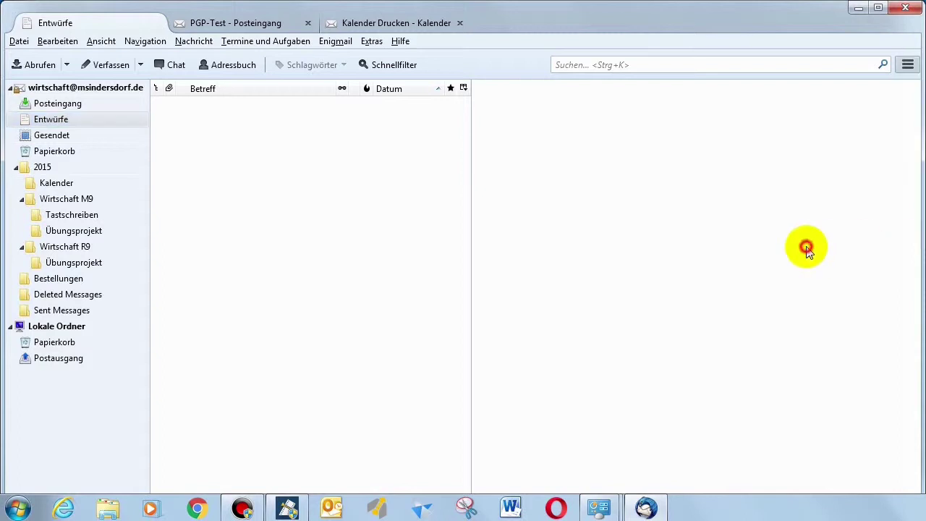
Check for updates in Thunderbird's About dialog and restart Thunderbird to complete the update
left_click(908, 64)
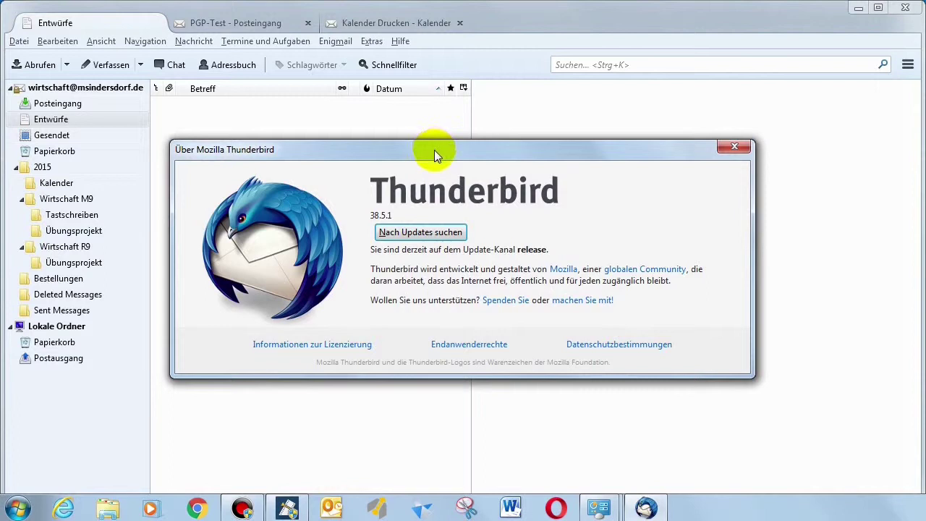
left_click_drag(435, 150, 442, 149)
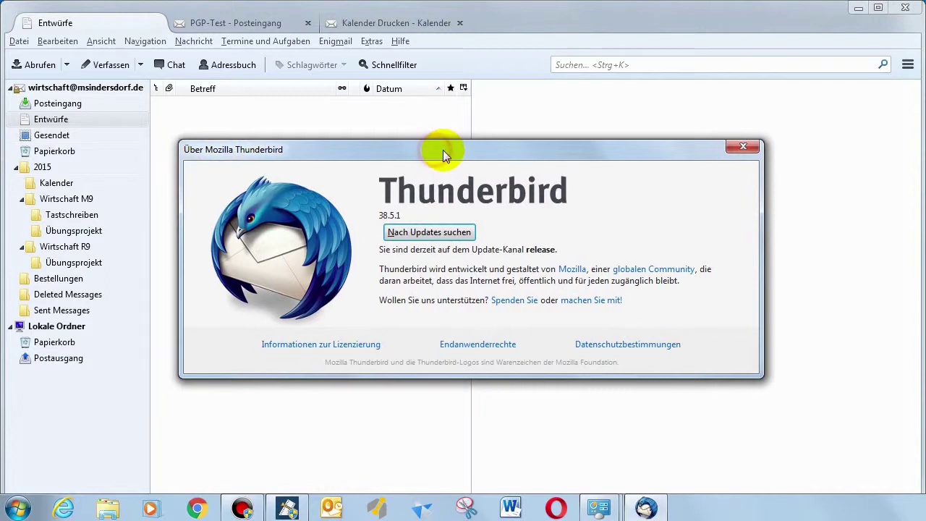
left_click(437, 237)
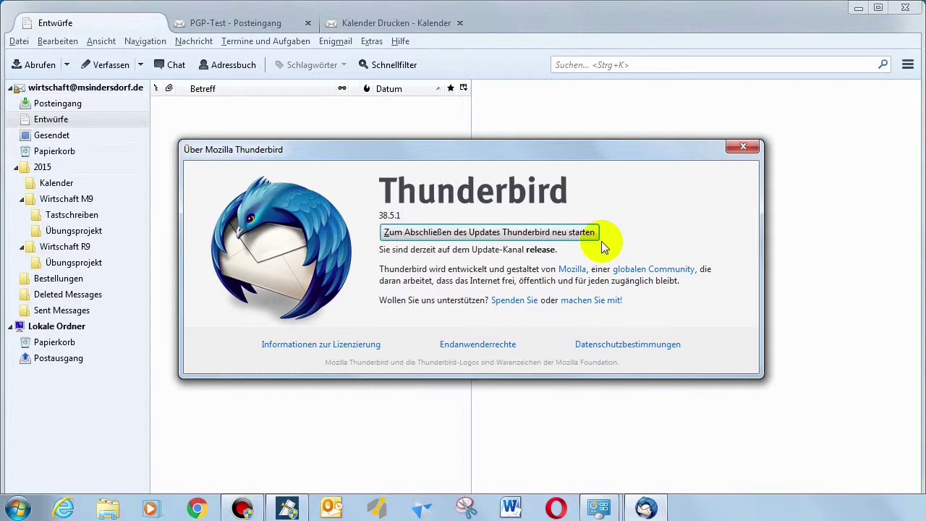
left_click(548, 232)
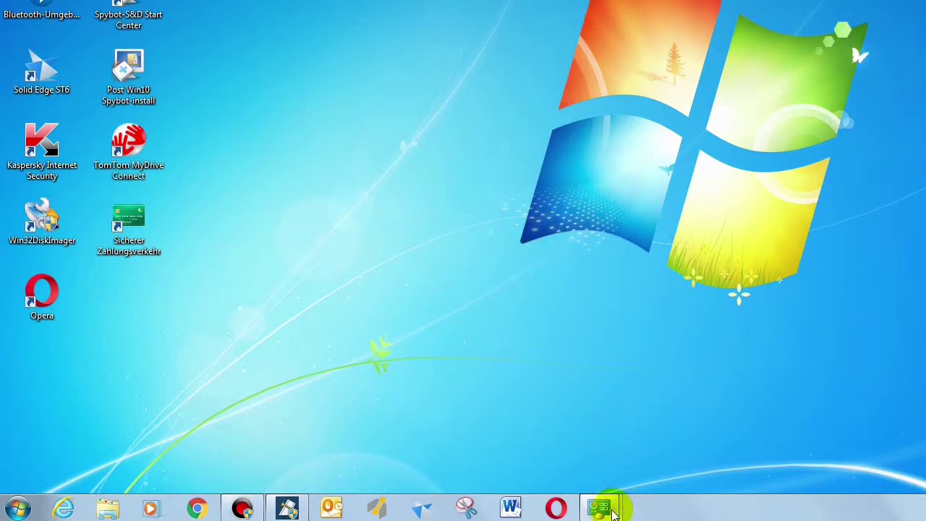
Switch to MAGIX Video deluxe 2015 Plus and check online for program updates
mouse_move(601, 515)
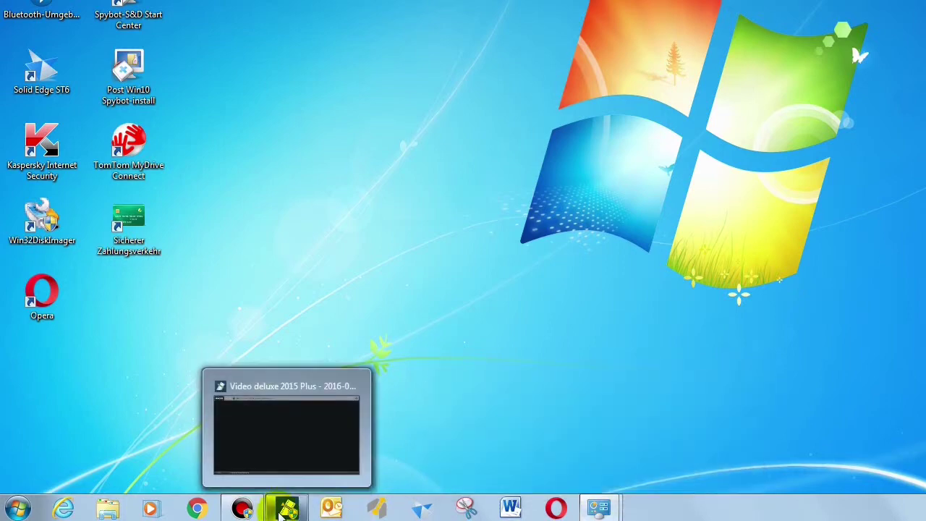
left_click(283, 511)
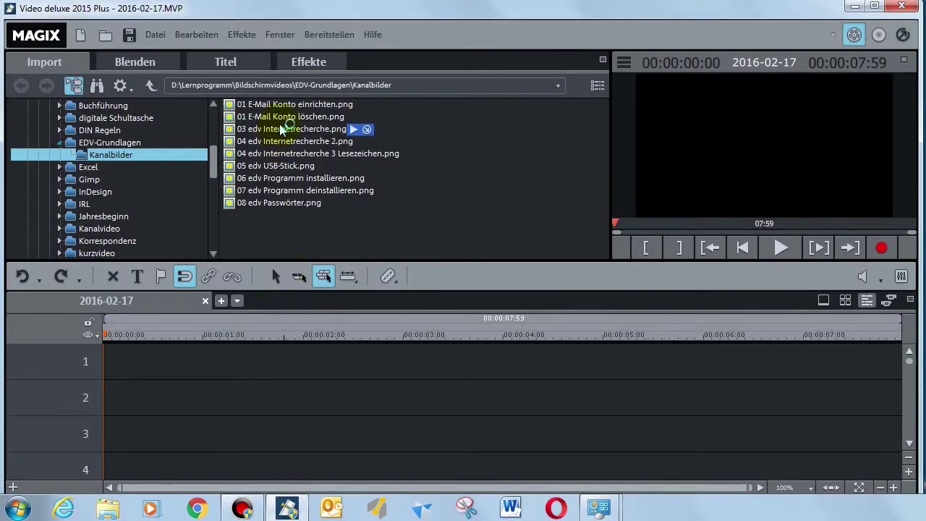
left_click(372, 36)
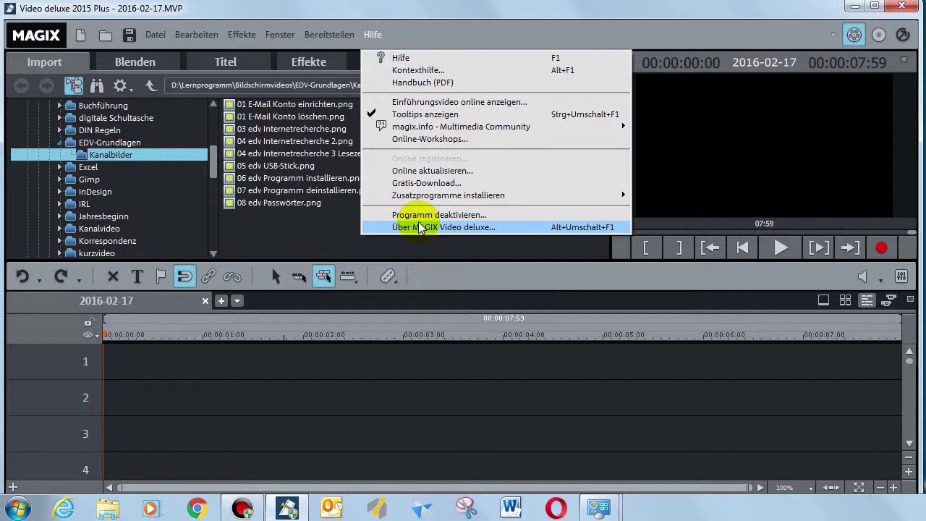
left_click(432, 174)
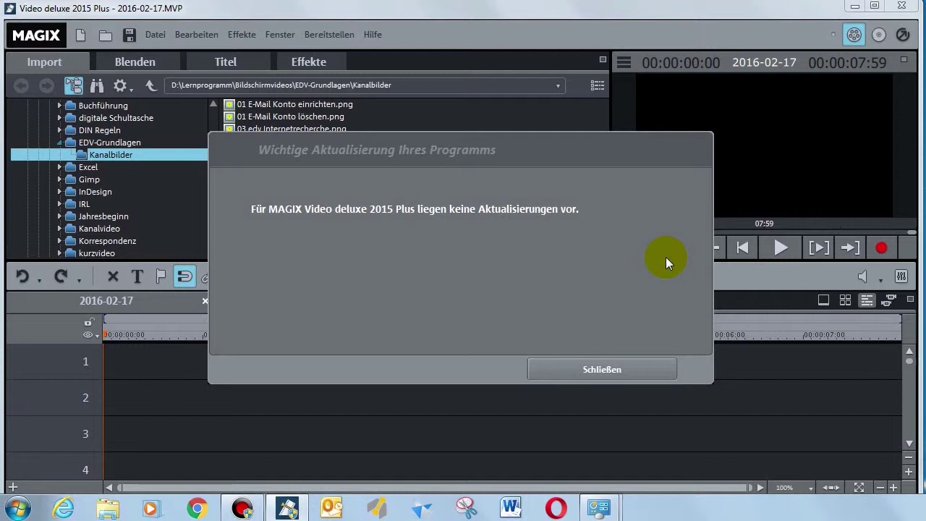
Close the program update dialog and exit MAGIX Video deluxe 2015 Plus
left_click(616, 369)
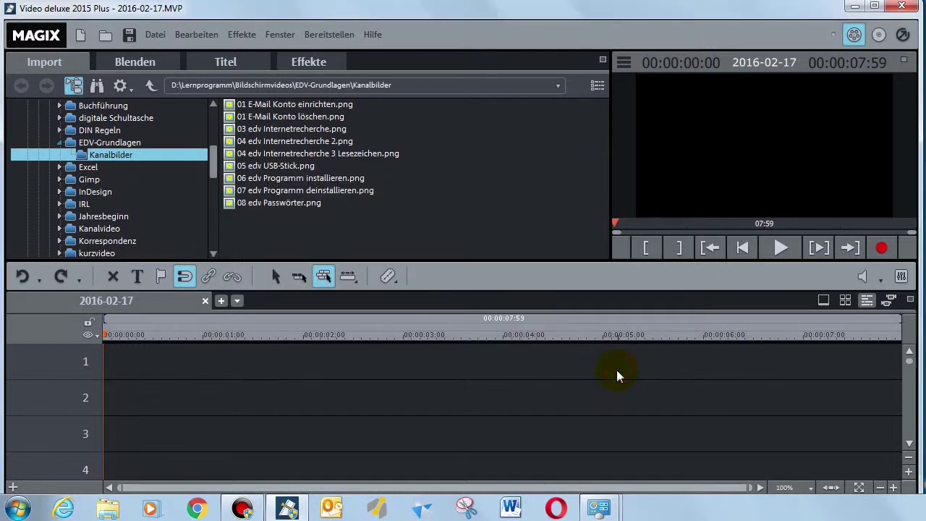
left_click(899, 9)
left_click(573, 289)
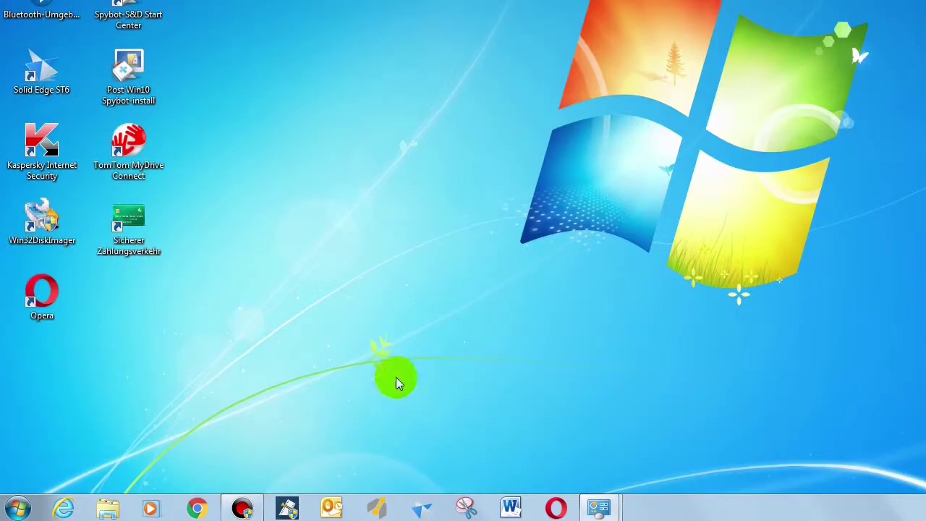
Close the restarted Thunderbird window to return to the desktop
left_click(18, 510)
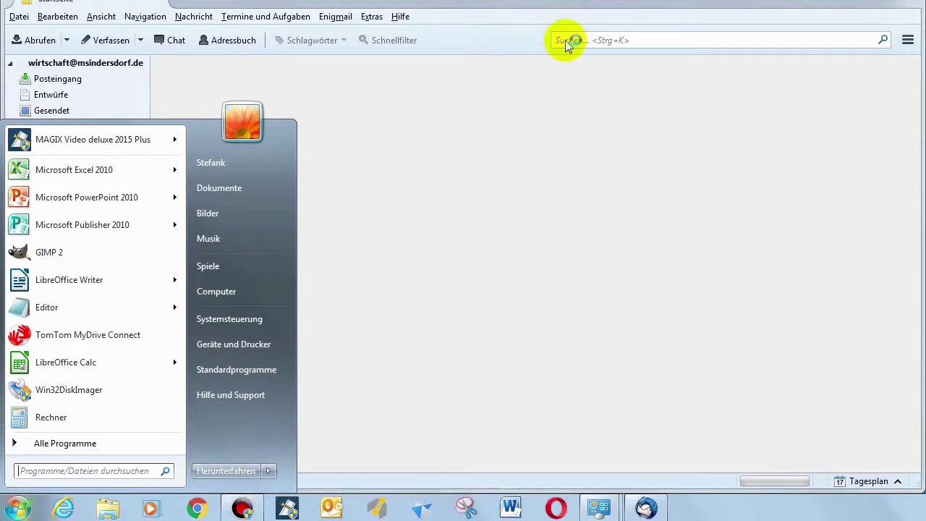
left_click(822, 8)
left_click(787, 7)
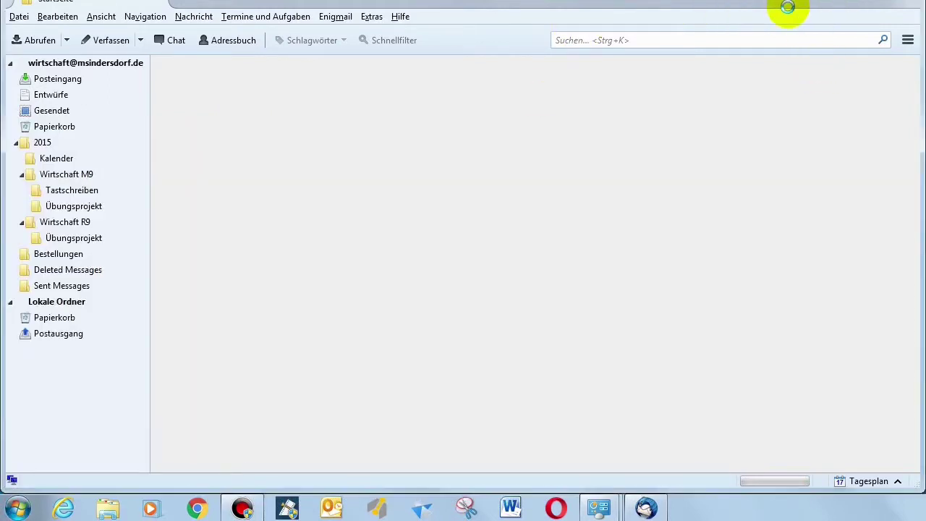
left_click(787, 7)
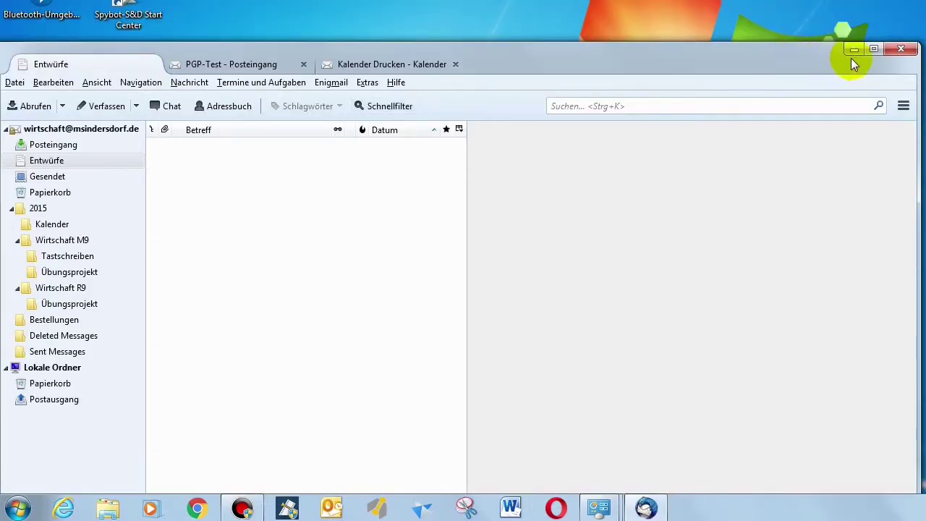
left_click(901, 50)
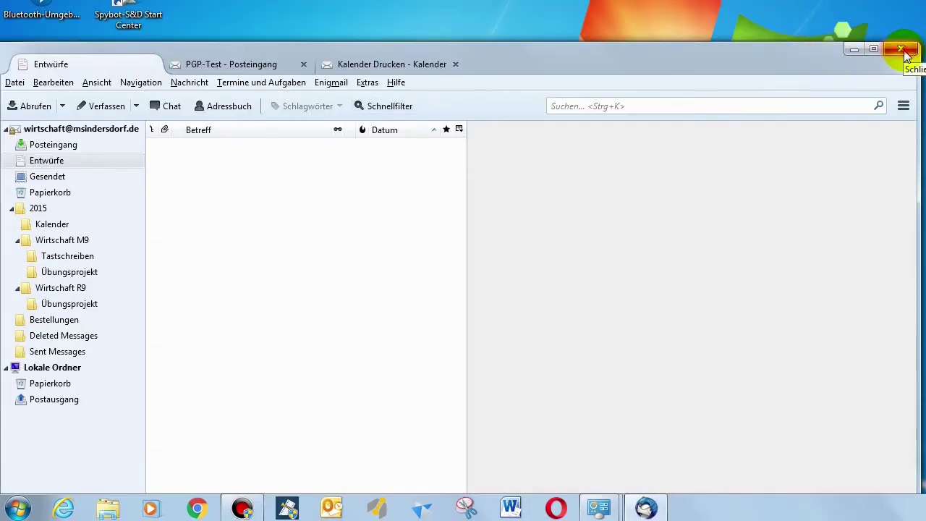
Open Windows Update from the list of all installed programs
left_click(17, 510)
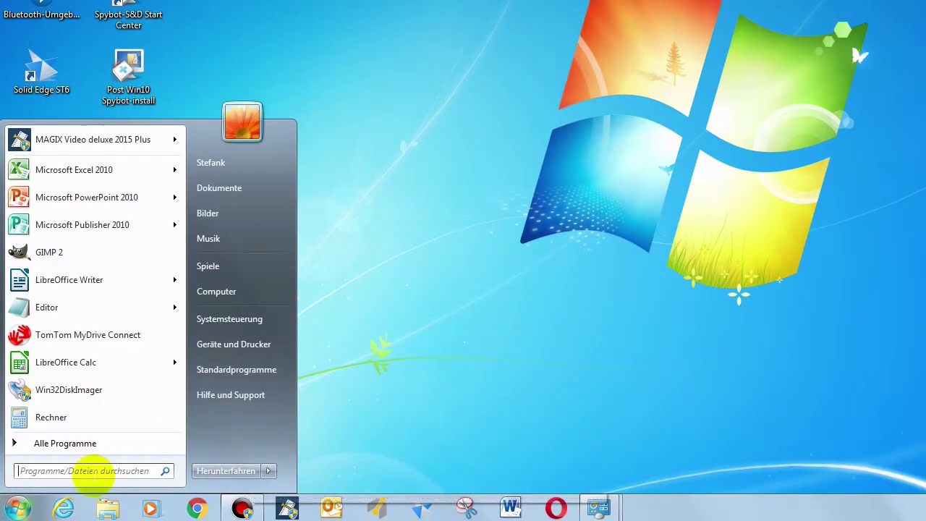
left_click(65, 443)
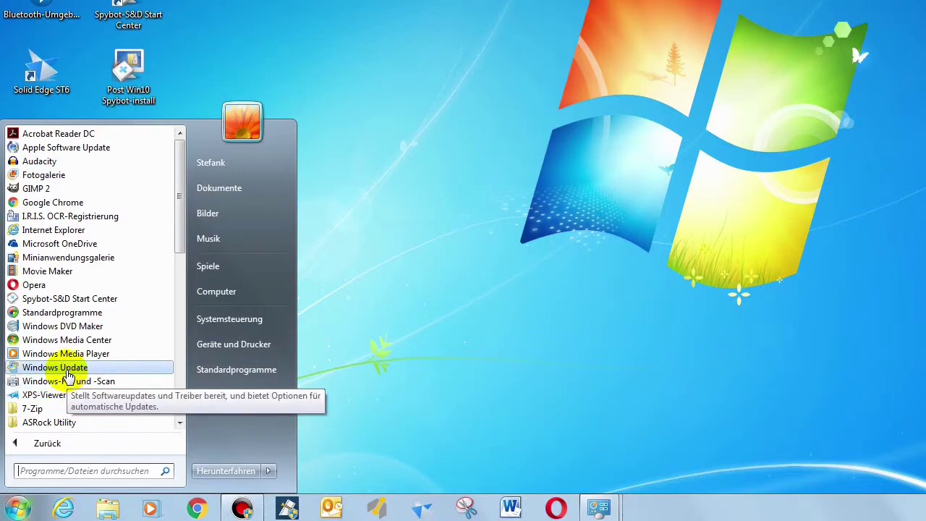
left_click(66, 368)
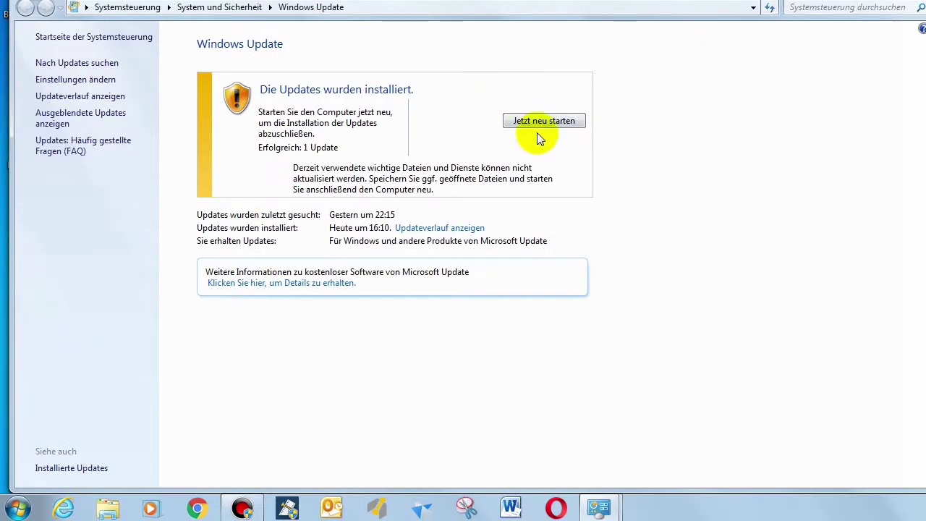